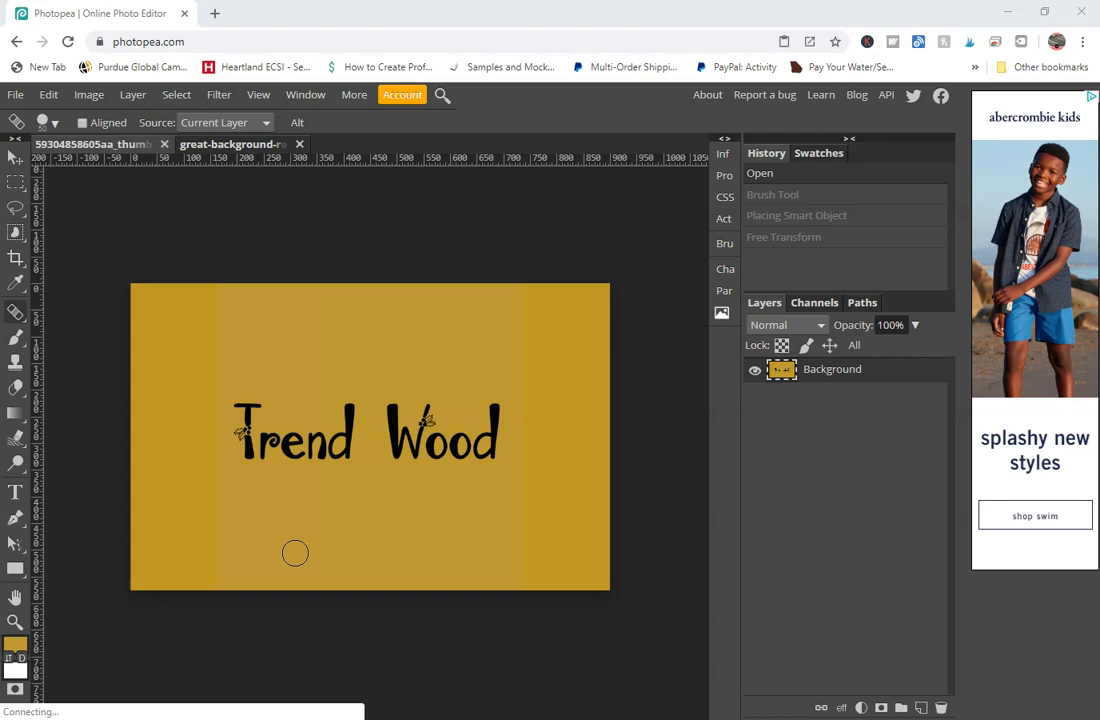
Select the plain Brush tool and show its 78 px, 100% hardness settings.
mouse_move(295, 553)
mouse_down()
mouse_move(383, 543)
mouse_move(365, 524)
mouse_move(474, 510)
mouse_move(462, 388)
mouse_move(333, 402)
mouse_move(193, 299)
mouse_move(346, 404)
mouse_move(394, 478)
mouse_move(336, 447)
mouse_up()
click(361, 488)
click(110, 319)
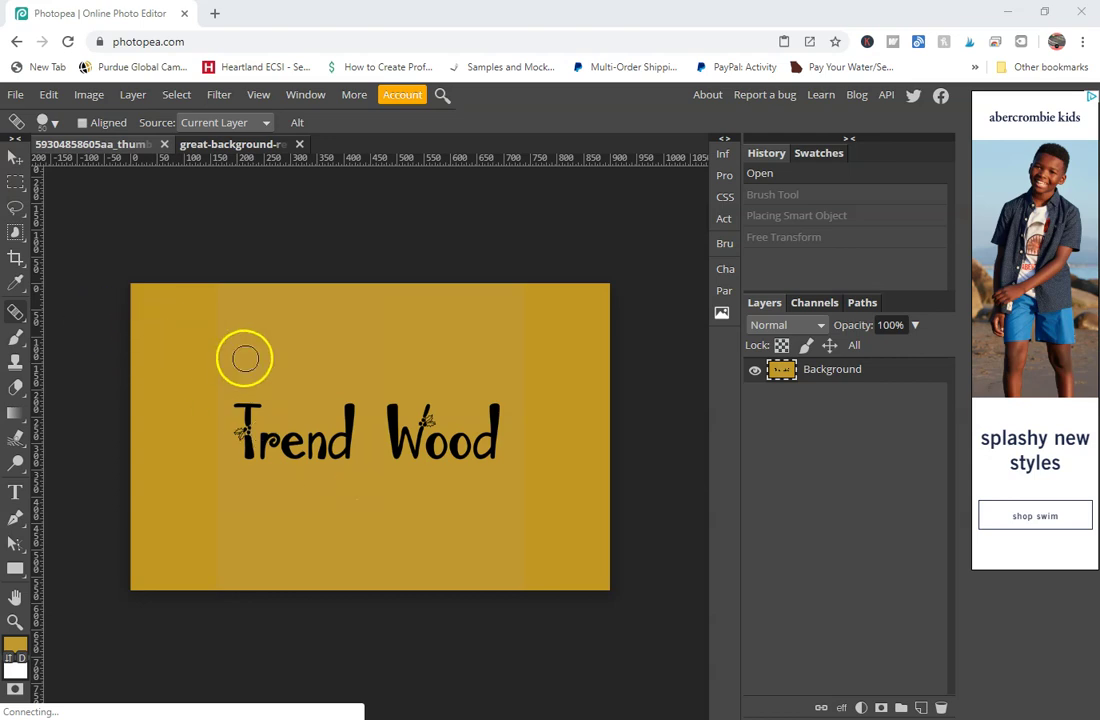
mouse_move(243, 356)
mouse_down()
mouse_move(206, 378)
mouse_move(412, 363)
mouse_move(123, 327)
mouse_move(5, 345)
mouse_up()
click(12, 340)
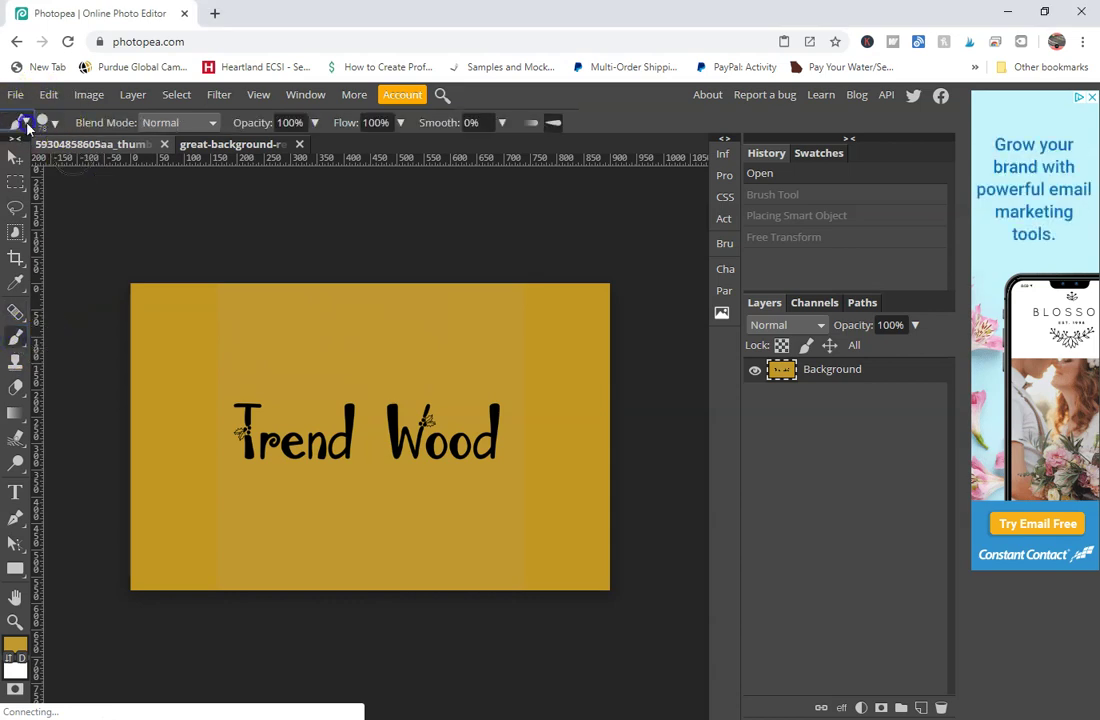
click(24, 119)
click(47, 123)
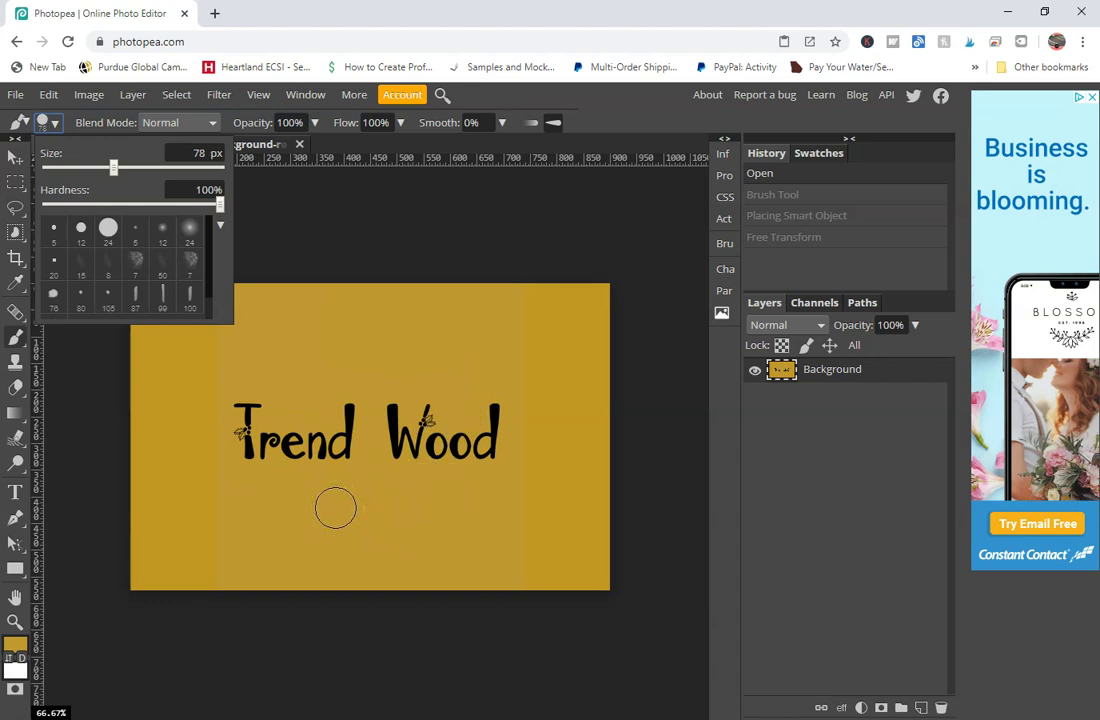
Paint gold over the Trend Wood lettering so the background is plain.
click(335, 508)
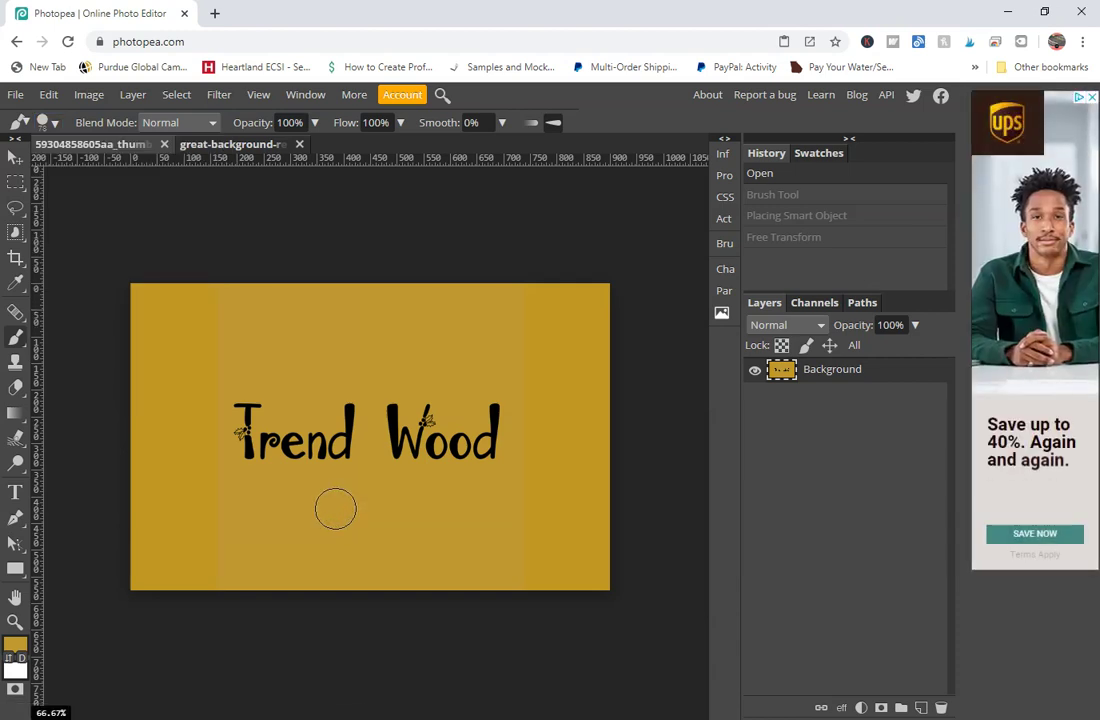
mouse_move(336, 505)
mouse_down()
mouse_move(359, 461)
mouse_move(352, 399)
mouse_move(327, 474)
mouse_move(303, 428)
mouse_move(280, 461)
mouse_move(260, 391)
mouse_move(251, 396)
mouse_move(252, 461)
mouse_move(418, 402)
mouse_move(378, 456)
mouse_move(432, 442)
mouse_move(424, 467)
mouse_move(463, 466)
mouse_move(453, 449)
mouse_move(479, 460)
mouse_move(484, 398)
mouse_up()
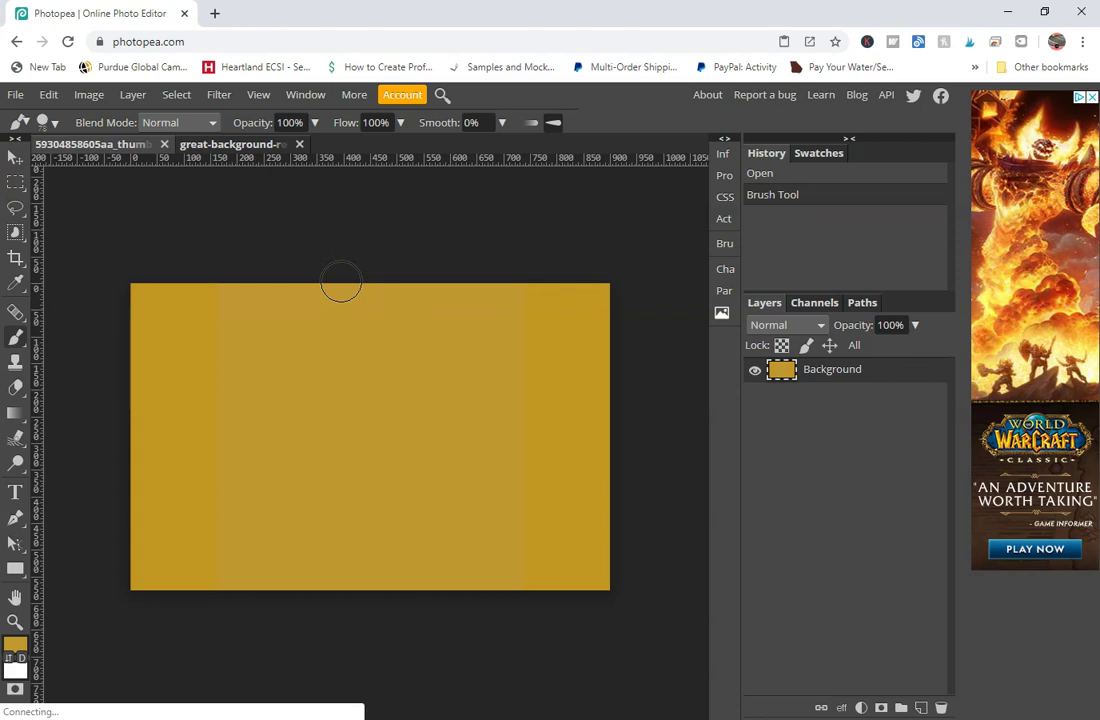
On the grass image, paint a sampled dark green over BACKGROUND, then undo it.
click(222, 148)
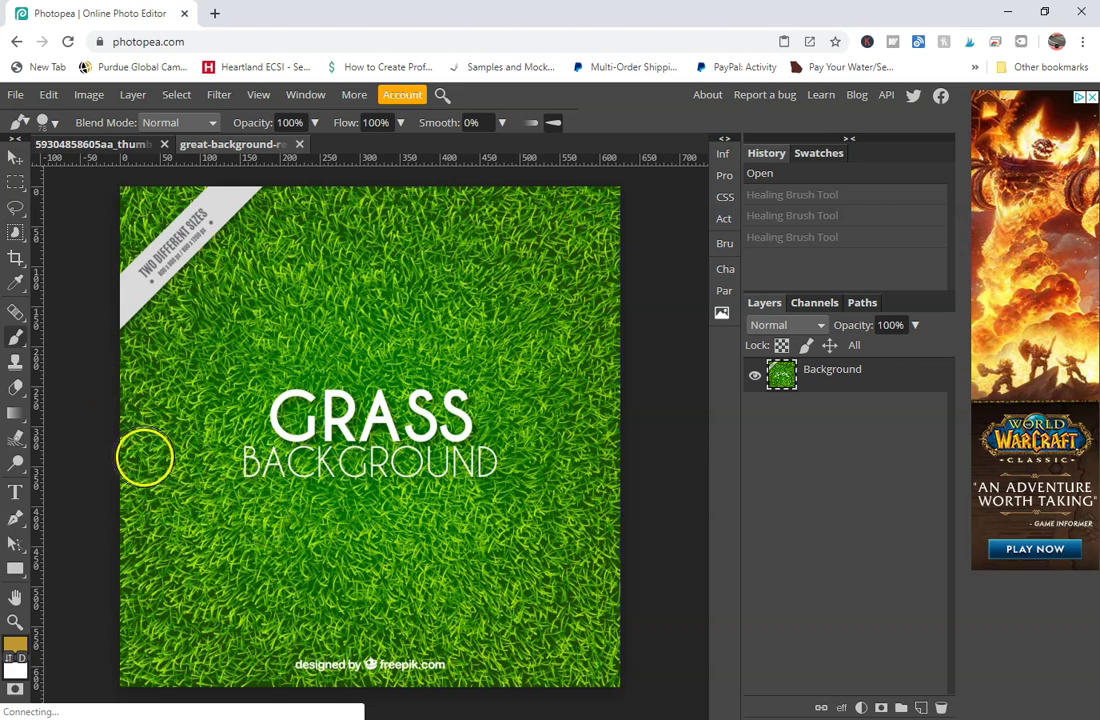
alt+click(290, 536)
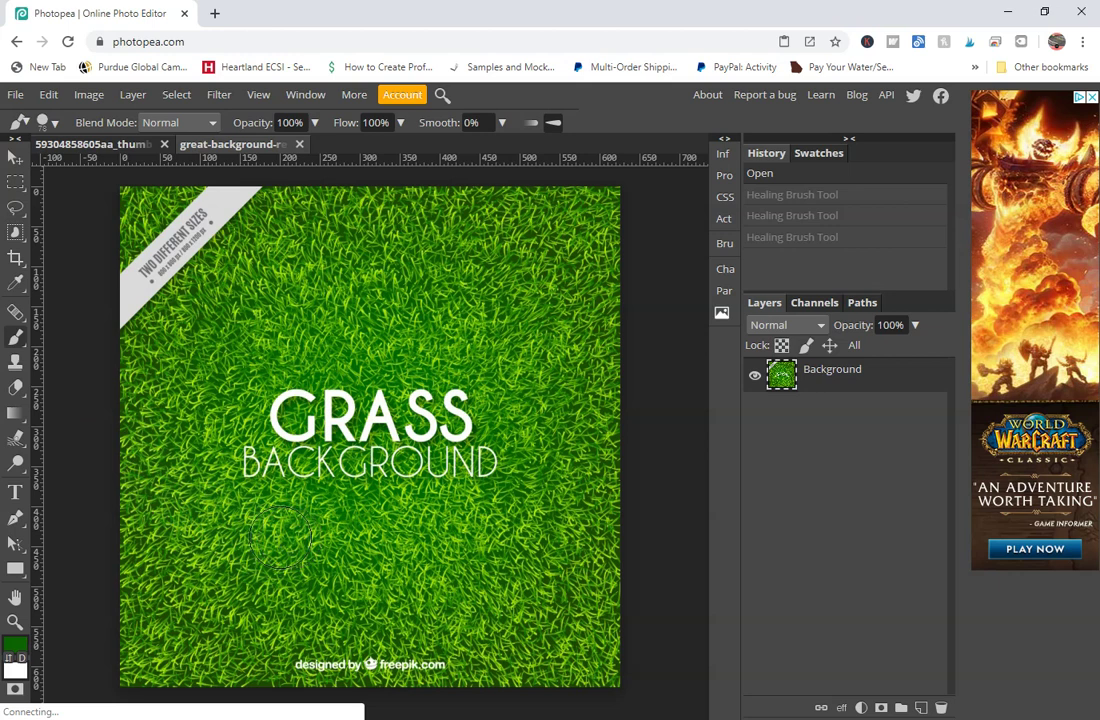
mouse_move(245, 476)
mouse_down()
mouse_move(460, 483)
mouse_move(496, 454)
mouse_move(420, 400)
mouse_move(228, 422)
mouse_up()
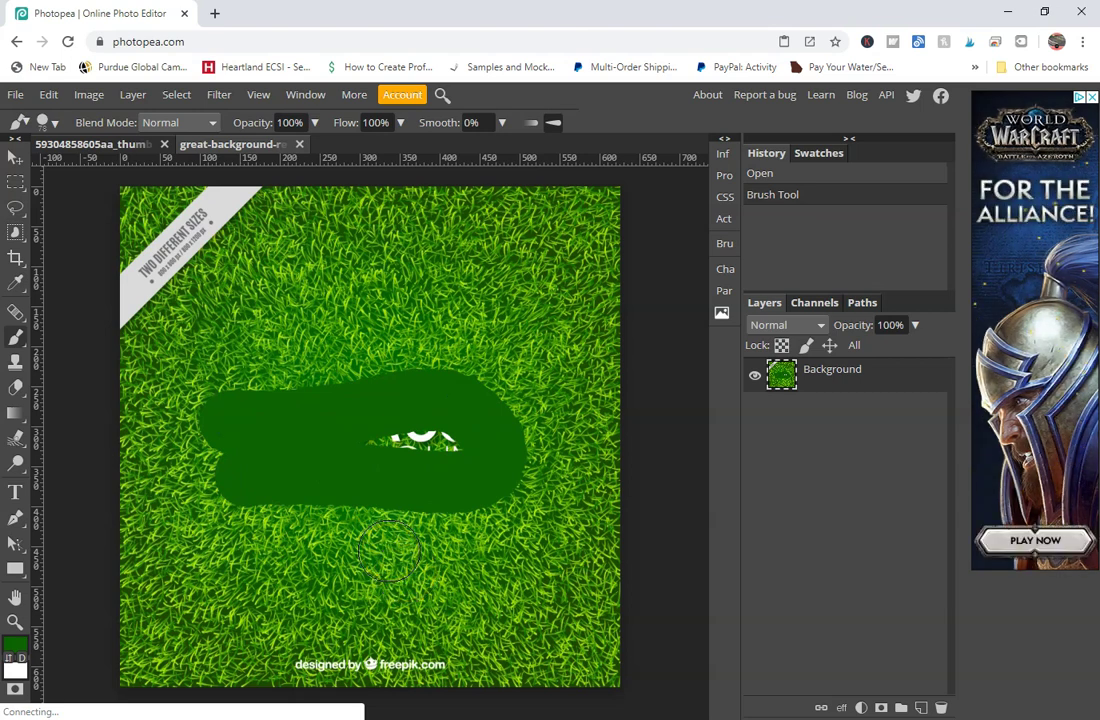
key(ctrl+z)
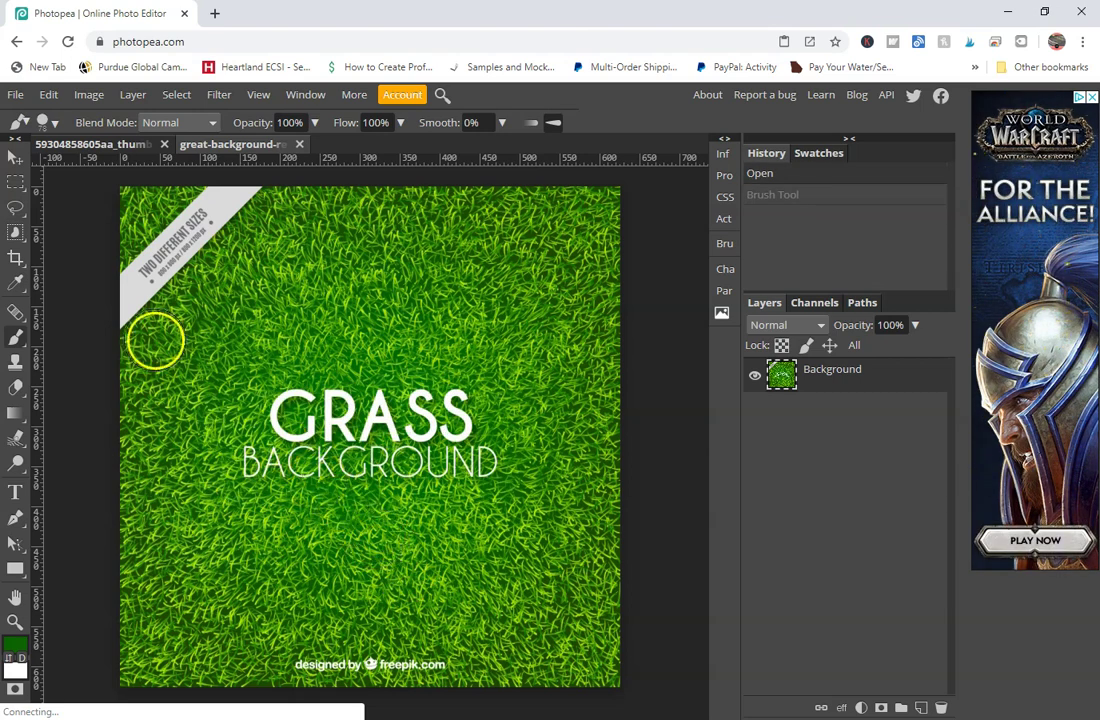
Heal the GRASS BACKGROUND letters and the bottom credit line into the surrounding grass.
click(14, 313)
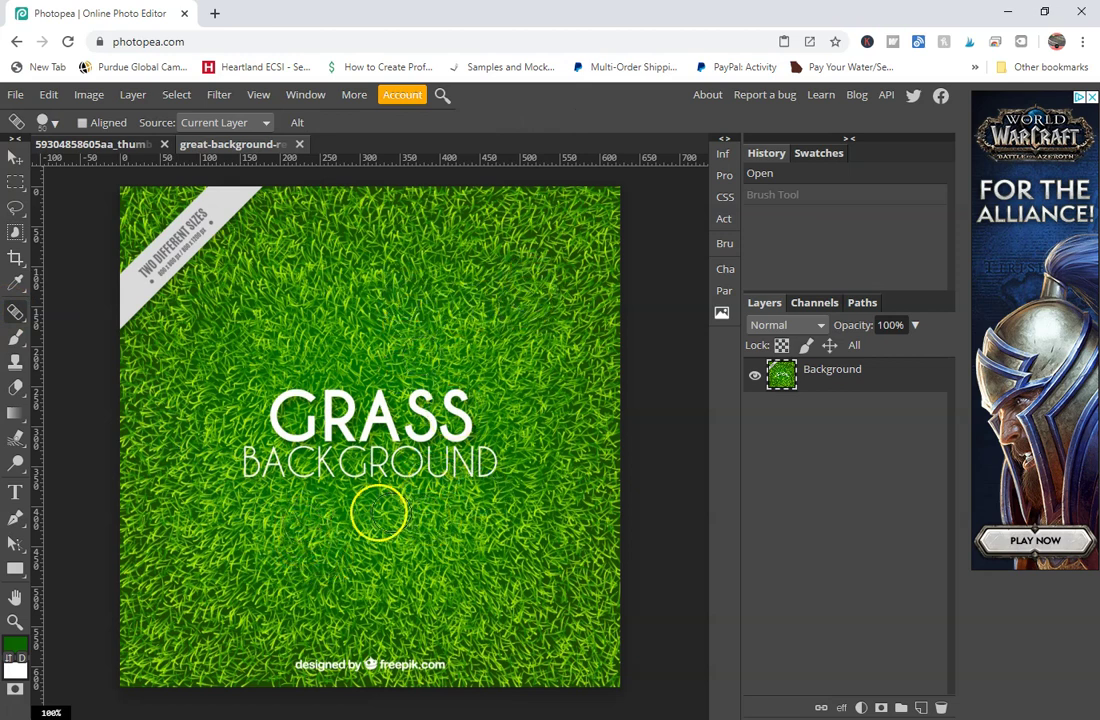
alt+click(426, 542)
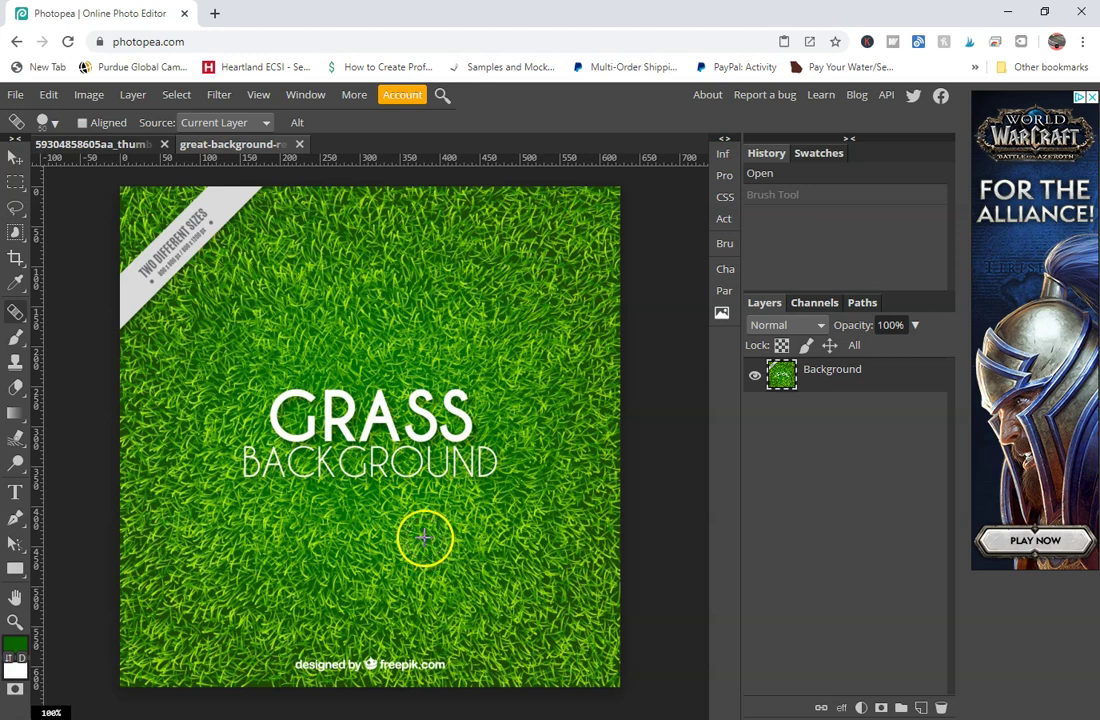
mouse_move(285, 400)
mouse_down()
mouse_move(461, 395)
mouse_move(463, 408)
mouse_move(432, 416)
mouse_move(272, 423)
mouse_move(471, 434)
mouse_move(486, 461)
mouse_move(243, 465)
mouse_move(361, 493)
mouse_up()
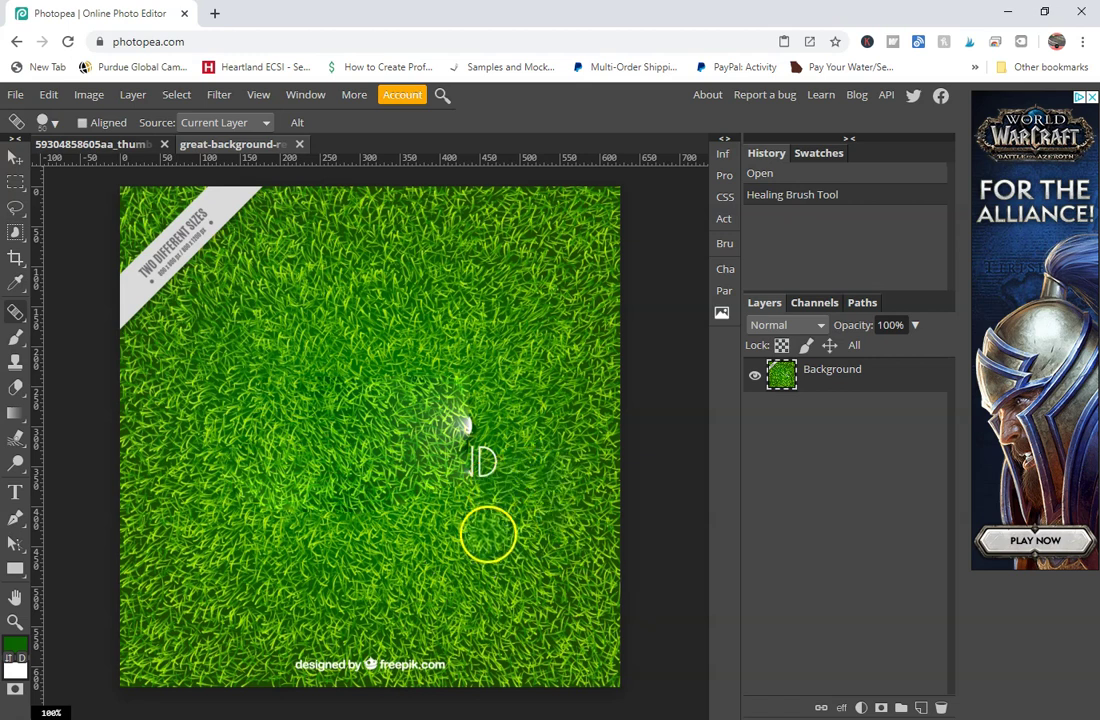
drag(466, 428, 479, 459)
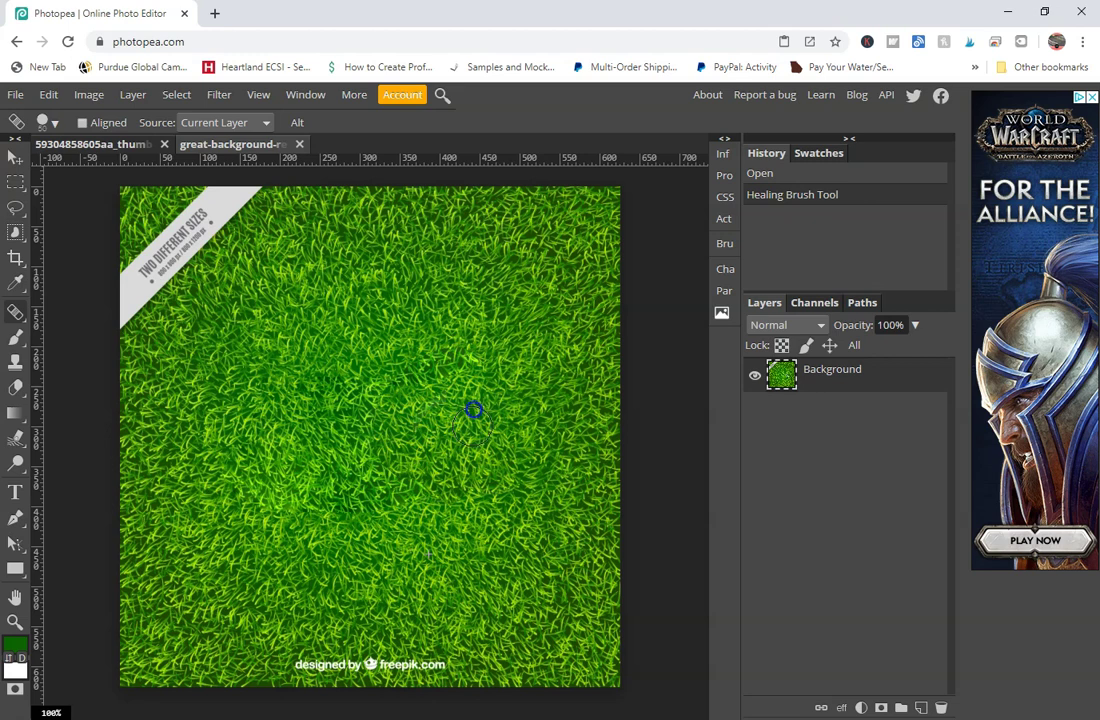
click(371, 497)
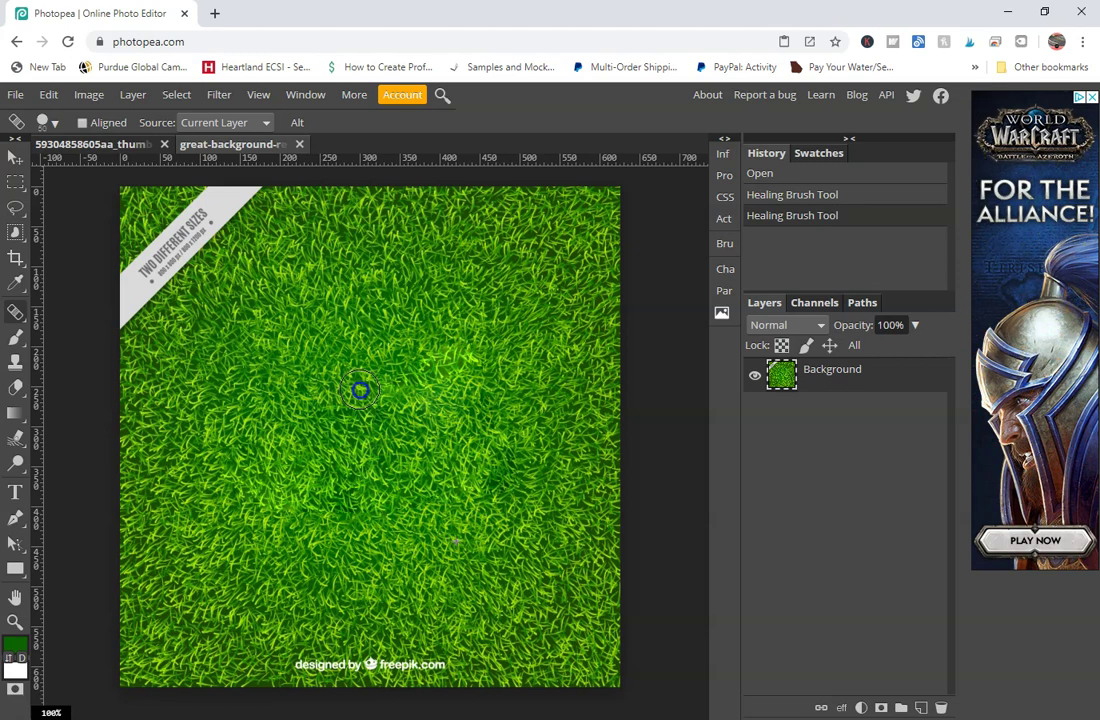
mouse_move(360, 390)
mouse_down()
mouse_move(349, 420)
mouse_move(392, 445)
mouse_up()
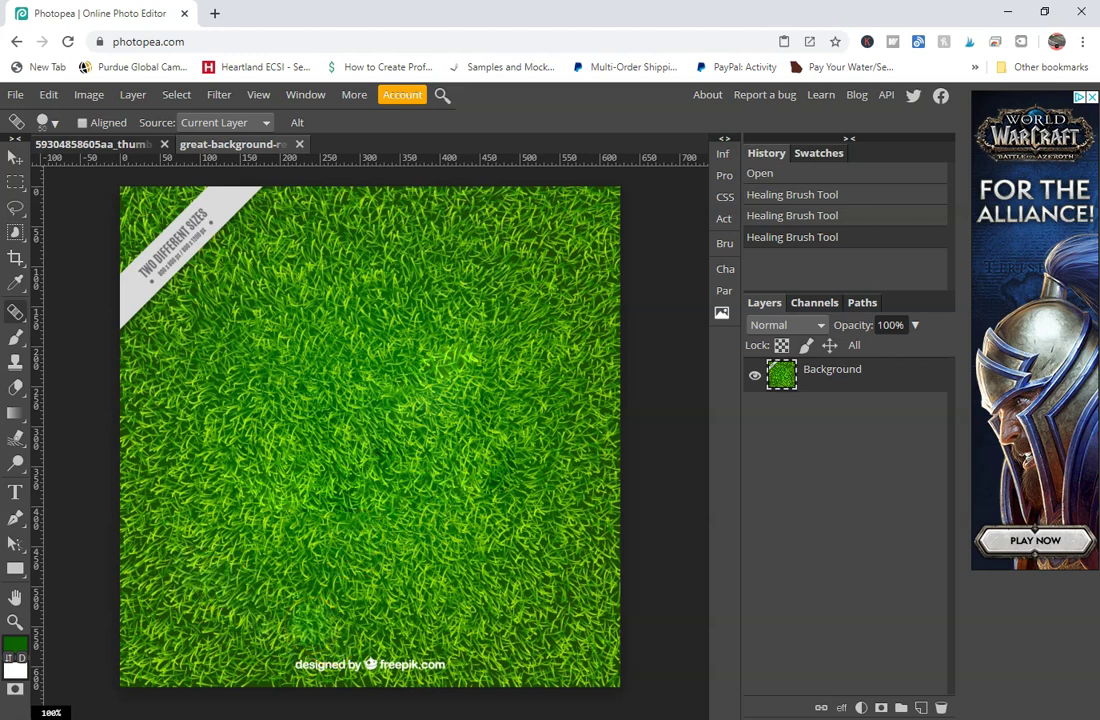
mouse_move(311, 625)
mouse_down()
mouse_move(300, 660)
mouse_move(310, 665)
mouse_move(430, 658)
mouse_move(493, 685)
mouse_move(457, 668)
mouse_up()
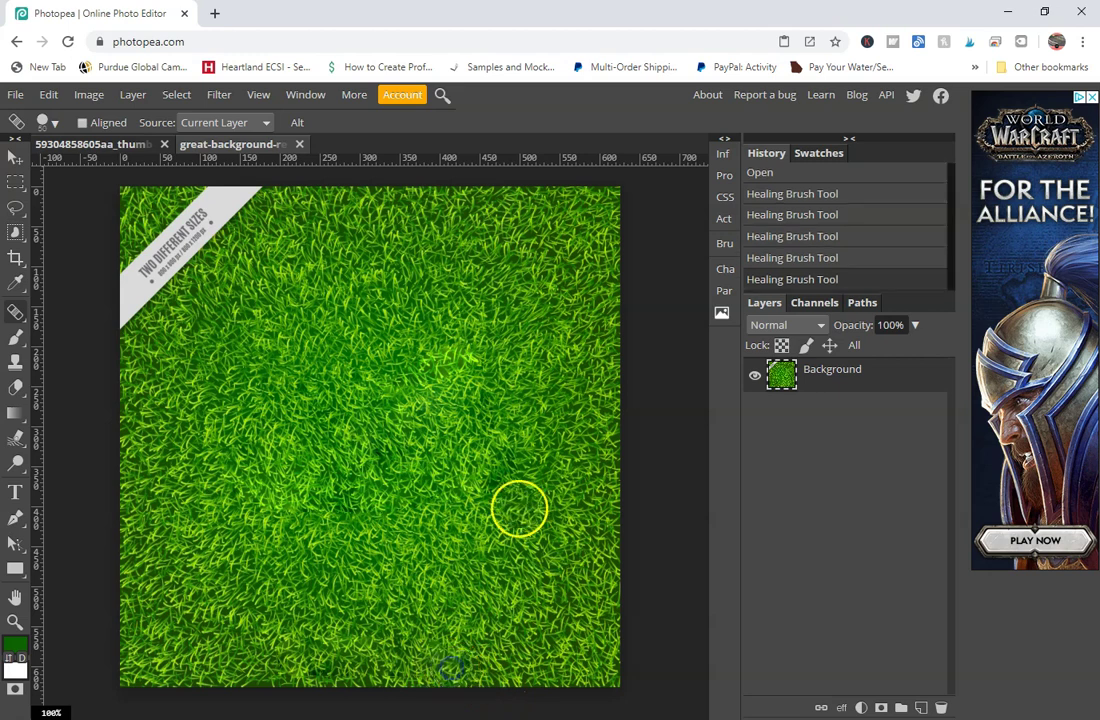
mouse_move(233, 208)
mouse_down()
mouse_move(271, 239)
mouse_move(225, 178)
mouse_move(205, 206)
mouse_up()
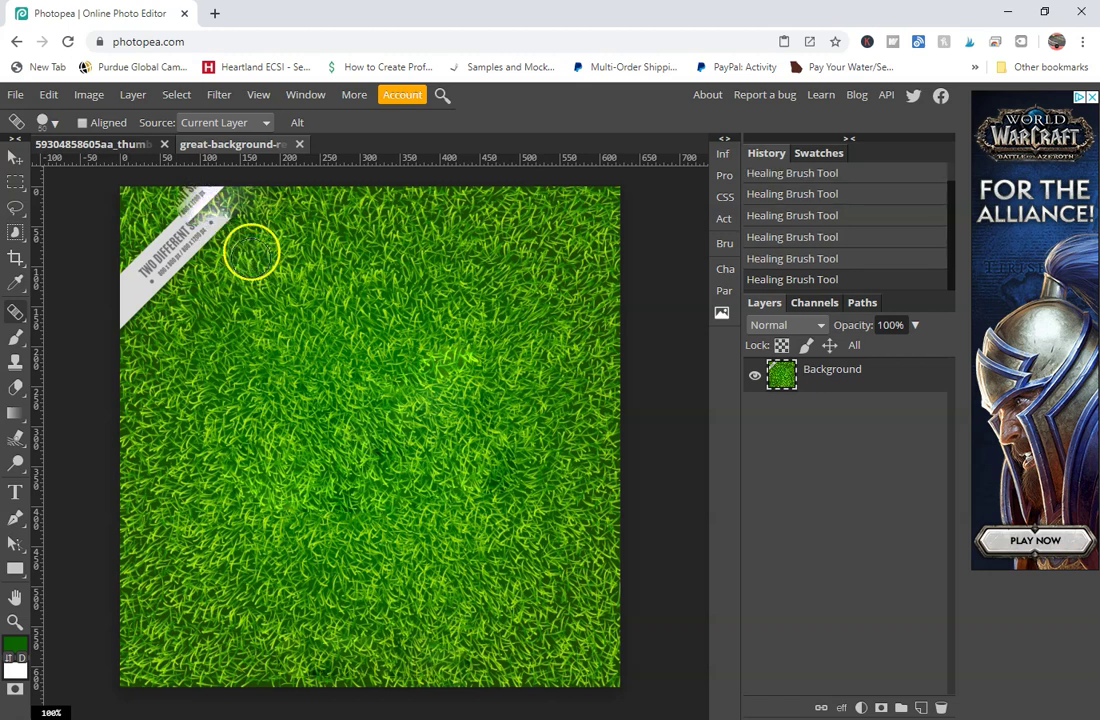
Undo the bad stroke, resample clean grass, and heal away the diagonal corner banner.
key(ctrl+z)
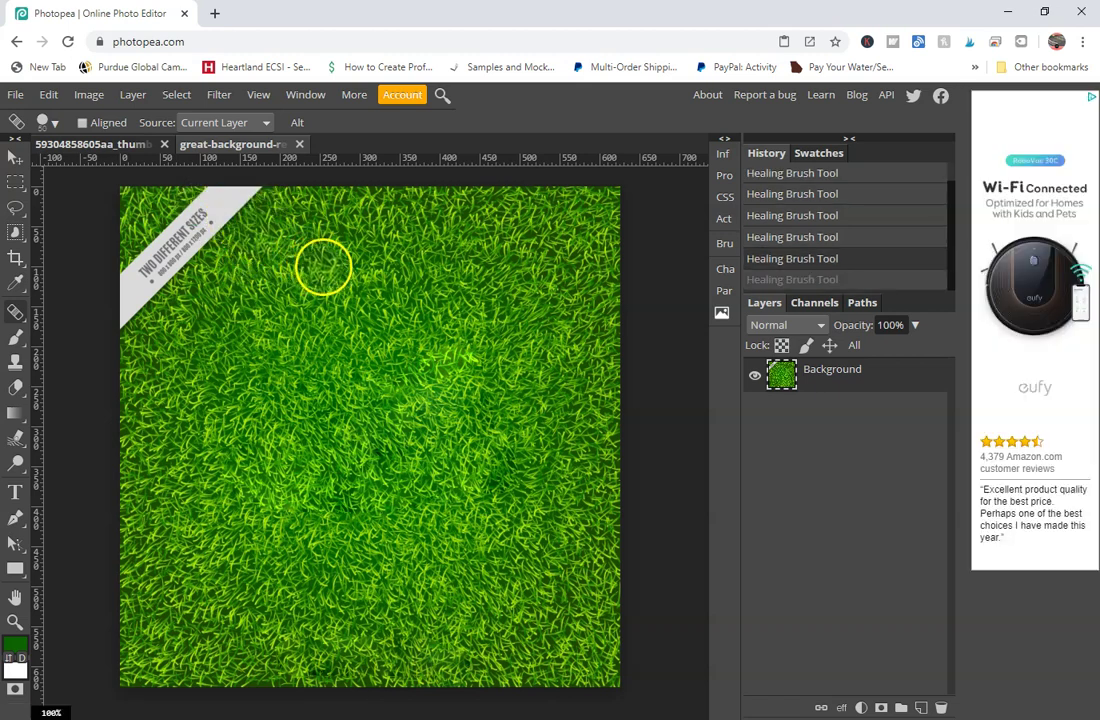
alt+click(306, 251)
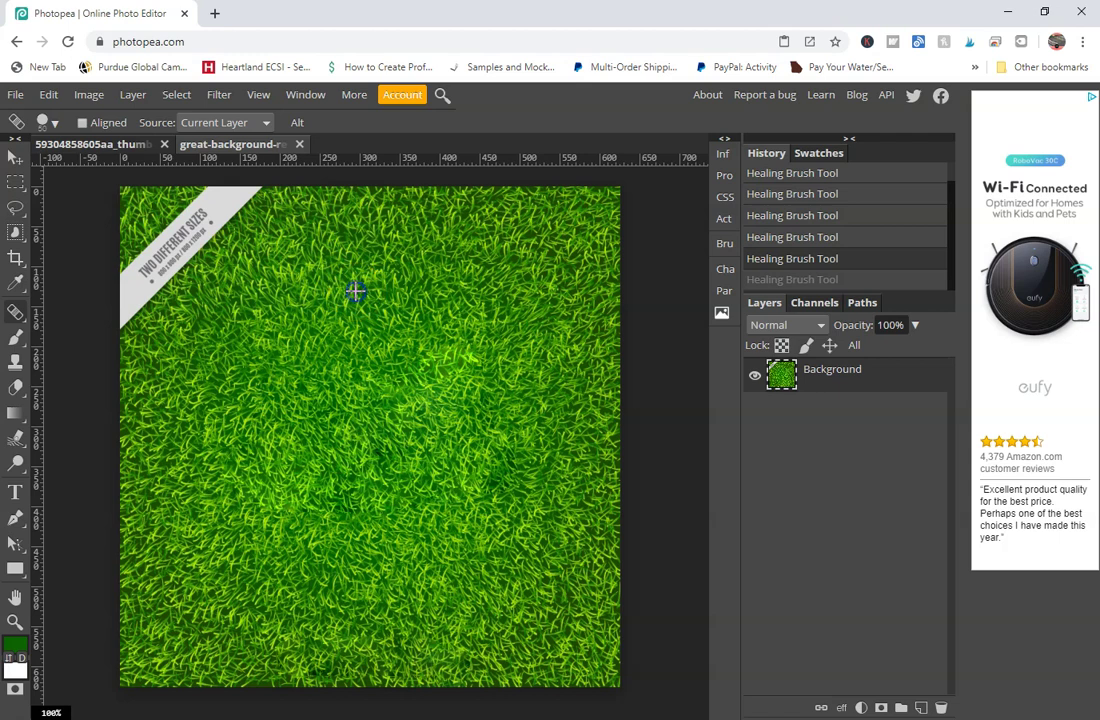
mouse_move(272, 206)
mouse_down()
mouse_move(211, 196)
mouse_move(181, 211)
mouse_move(223, 220)
mouse_move(227, 232)
mouse_move(159, 236)
mouse_move(188, 269)
mouse_move(145, 253)
mouse_up()
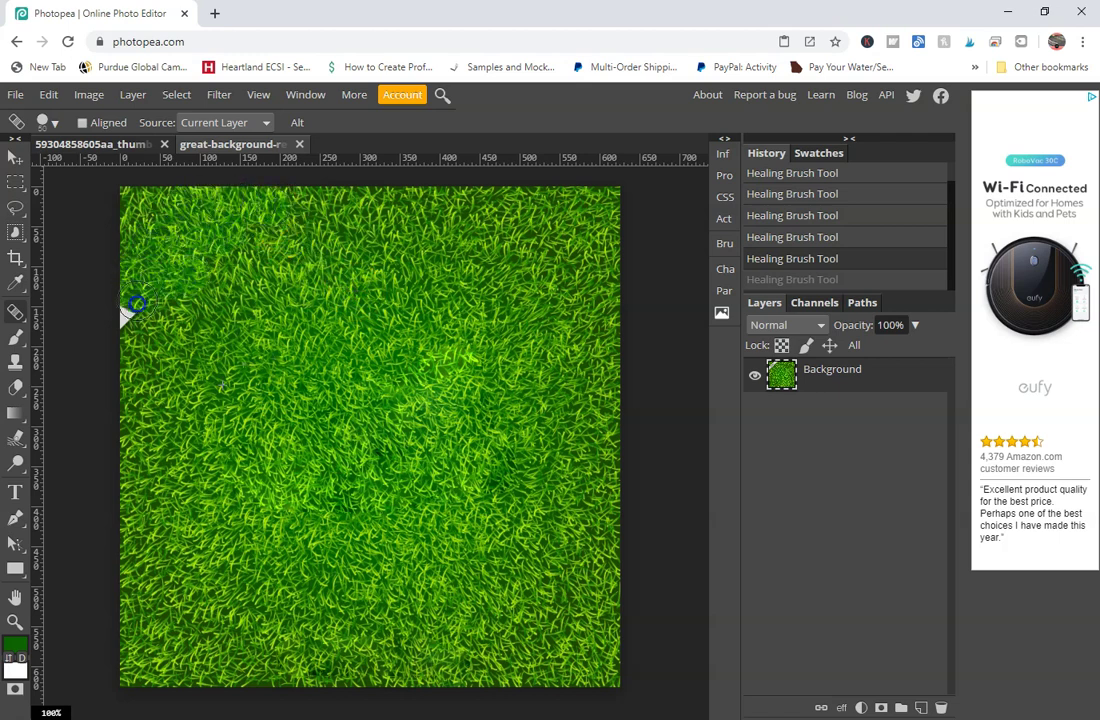
mouse_move(137, 303)
mouse_down()
mouse_move(117, 284)
mouse_move(150, 290)
mouse_up()
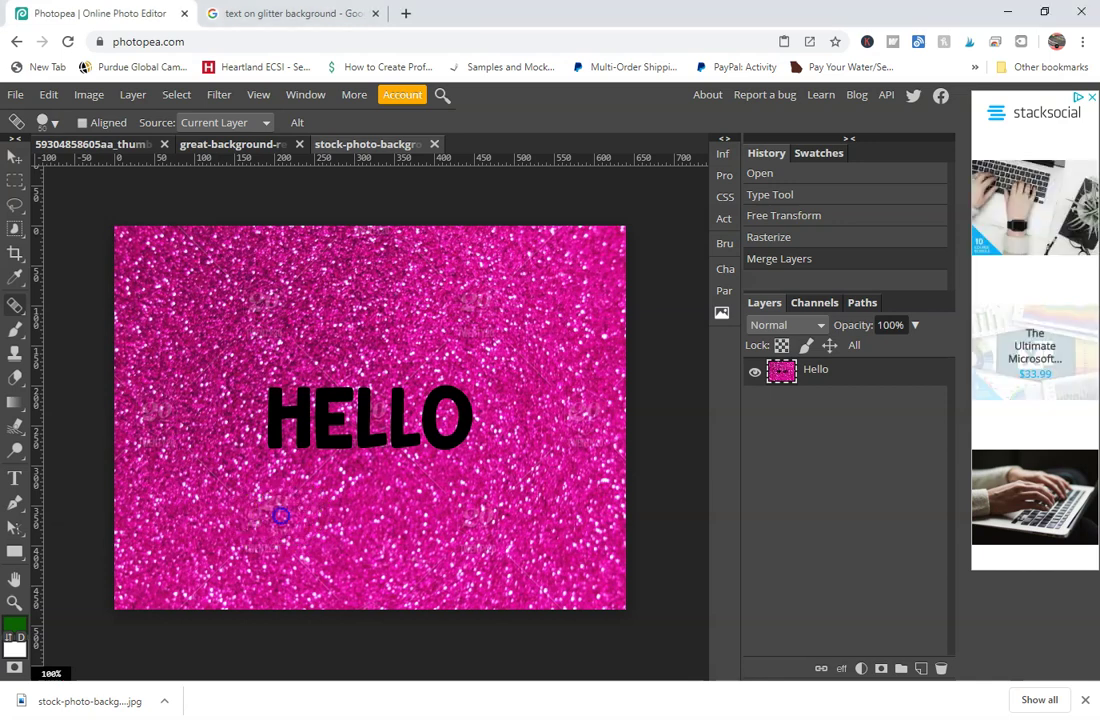
Sample clean pink glitter and heal over every HELLO letter until none remain.
click(242, 444)
drag(330, 430, 420, 447)
drag(360, 380, 338, 447)
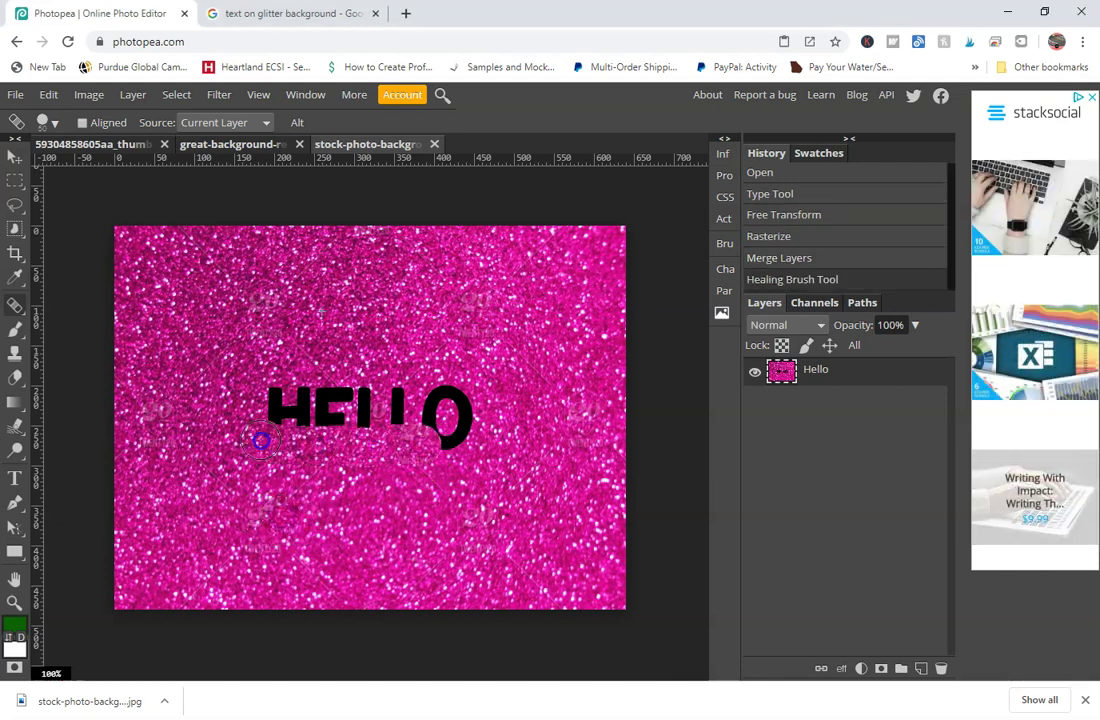
drag(260, 440, 466, 442)
click(302, 437)
mouse_move(302, 437)
mouse_down()
mouse_move(466, 400)
mouse_move(238, 413)
mouse_move(435, 430)
mouse_move(481, 422)
mouse_up()
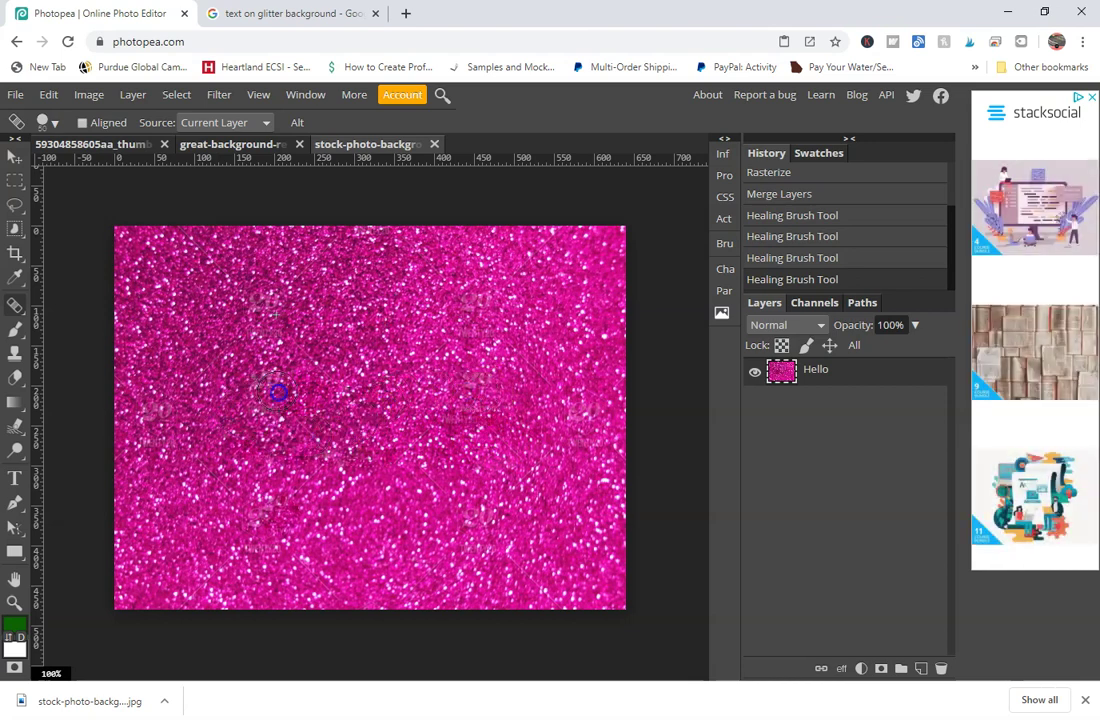
mouse_move(277, 388)
mouse_down()
mouse_move(450, 420)
mouse_move(455, 440)
mouse_move(355, 418)
mouse_move(334, 440)
mouse_move(487, 492)
mouse_up()
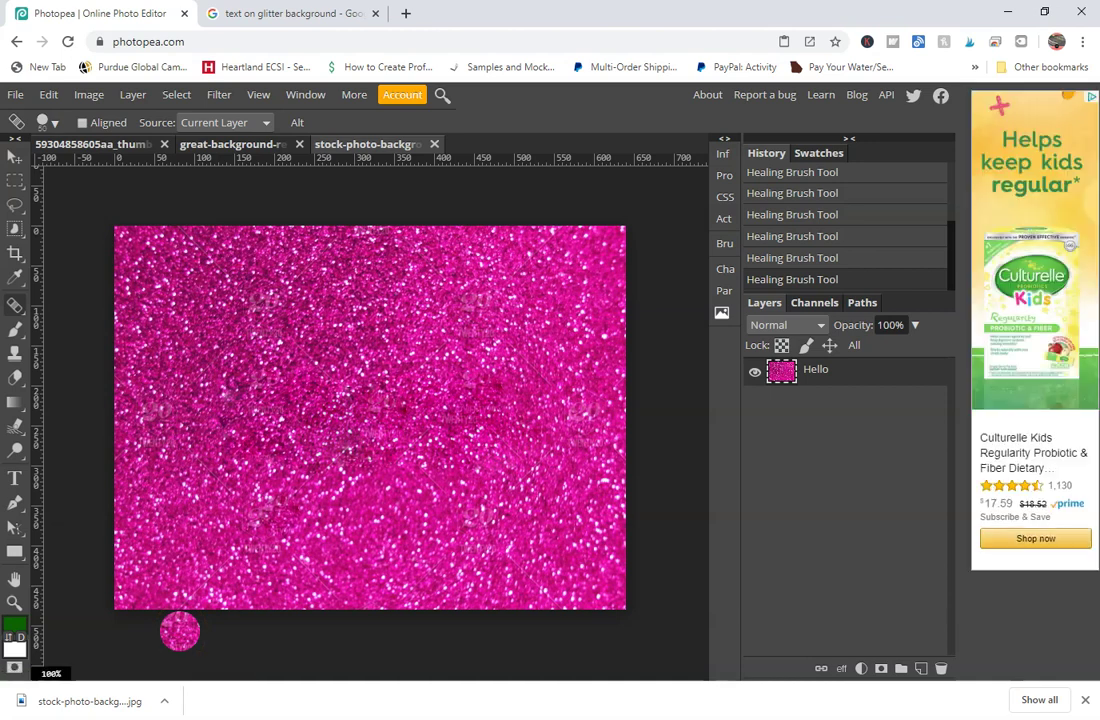
click(165, 628)
click(49, 663)
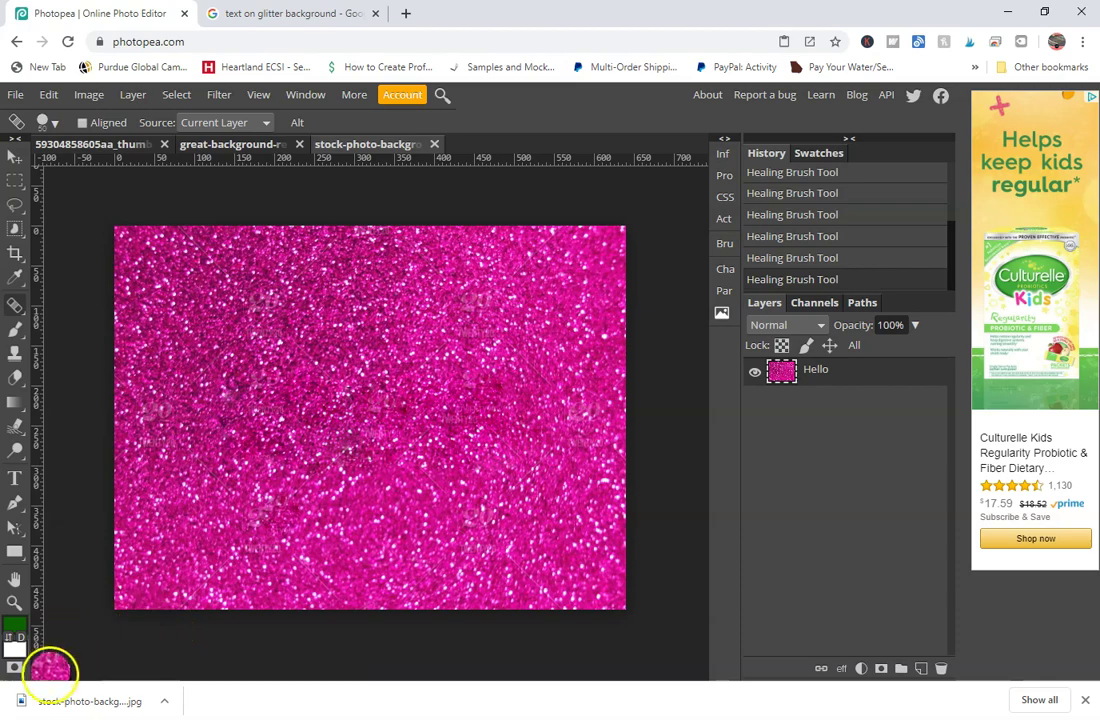